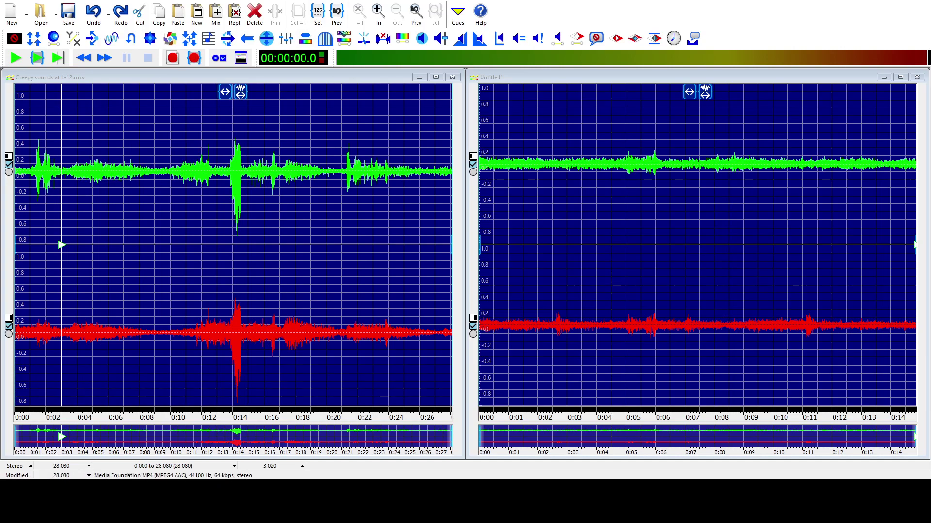
Step: Play Creepy sounds at L-12.mkv and the Untitled1 recording in turn to compare how they sound
click(104, 77)
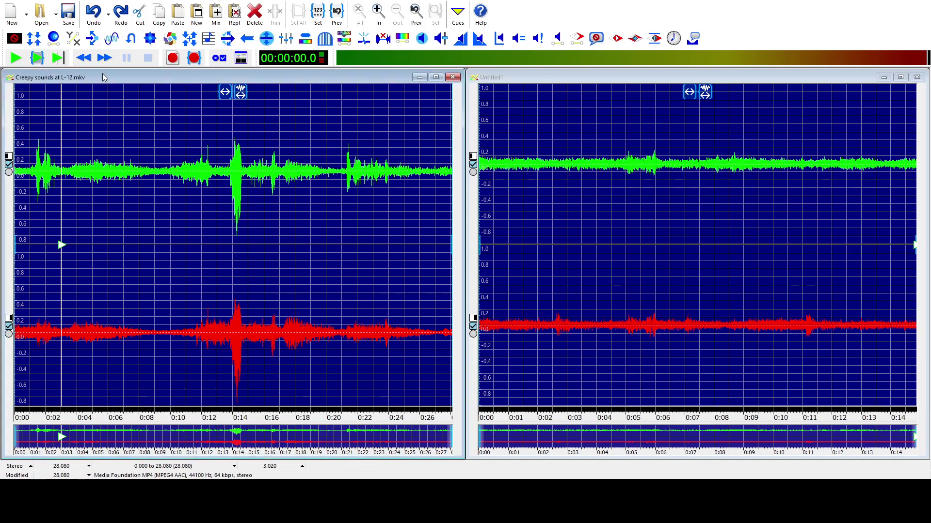
click(597, 77)
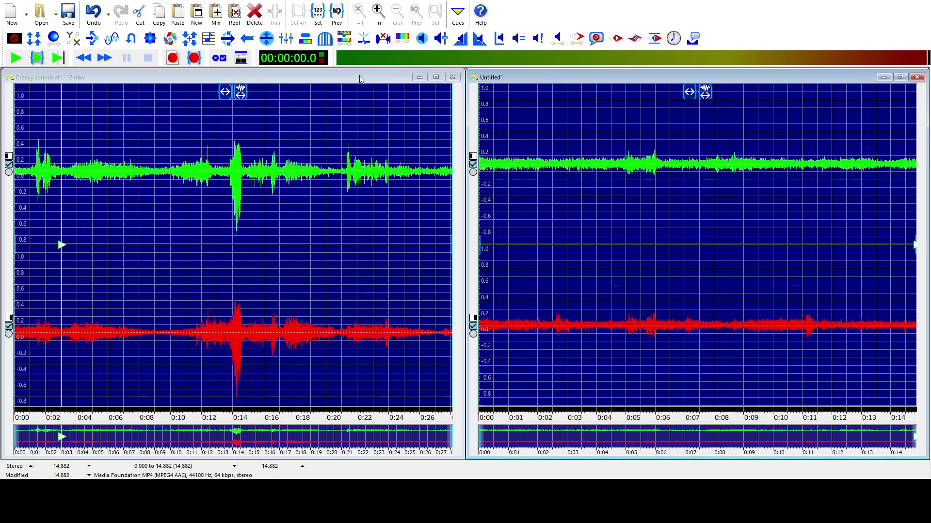
click(324, 79)
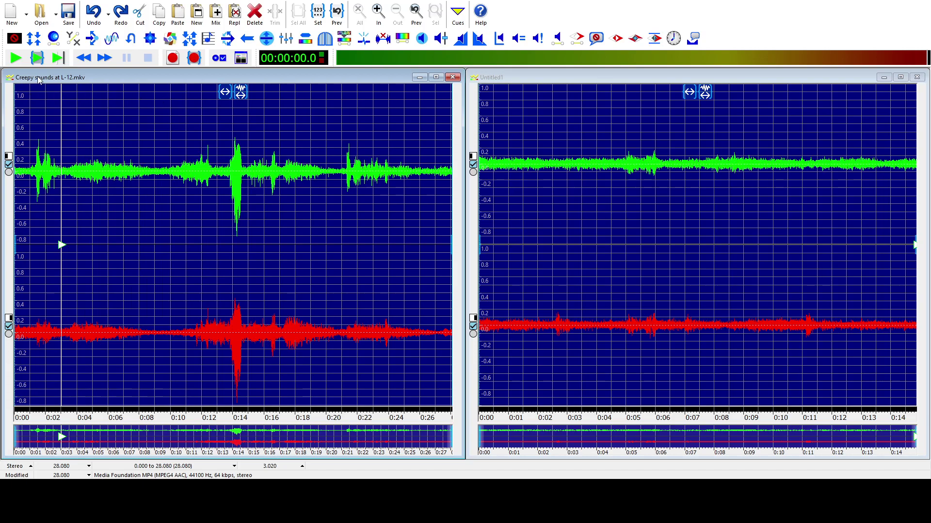
click(16, 58)
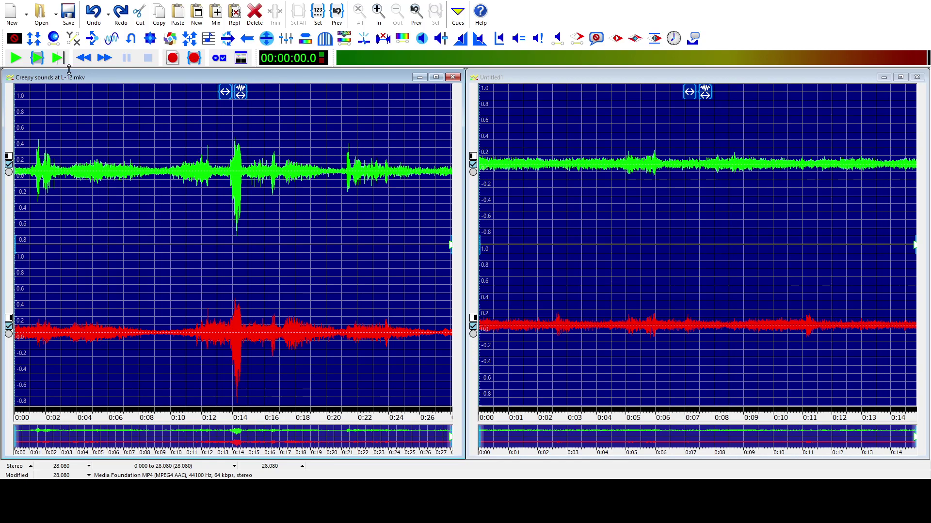
click(561, 79)
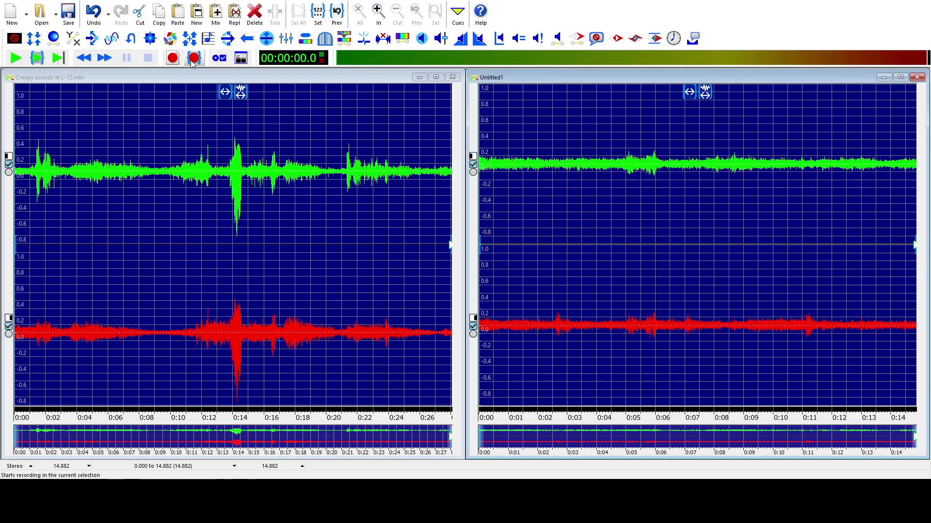
click(16, 59)
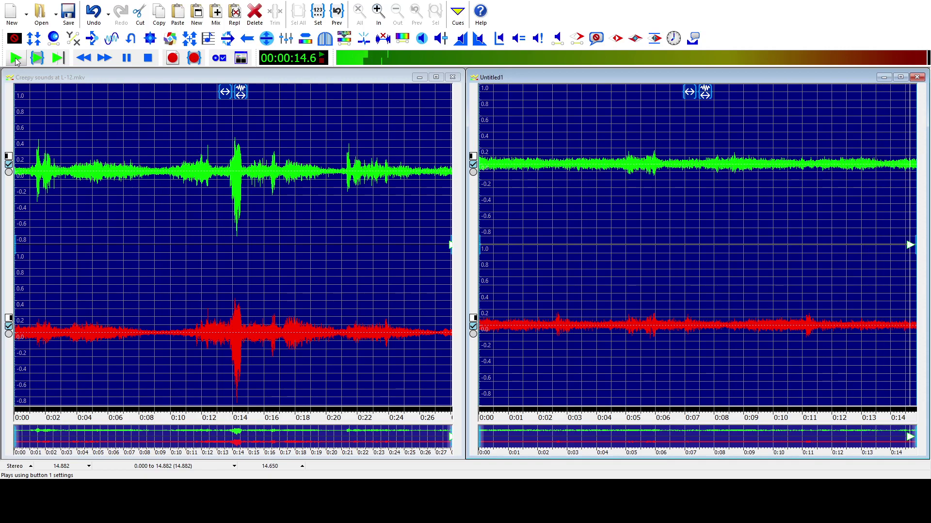
Step: Time-warp Creepy sounds at L-12.mkv to a length of 17.550 seconds and compare its playback with Untitled1
click(328, 77)
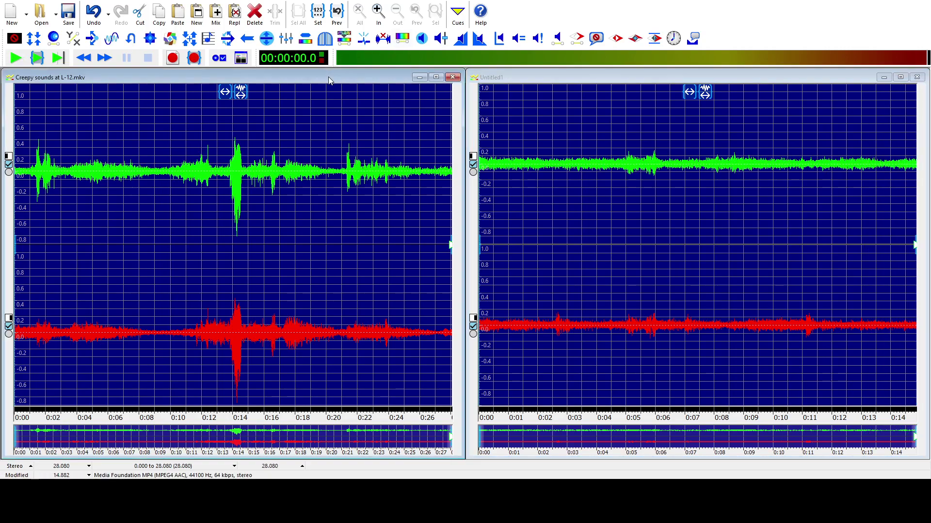
click(678, 38)
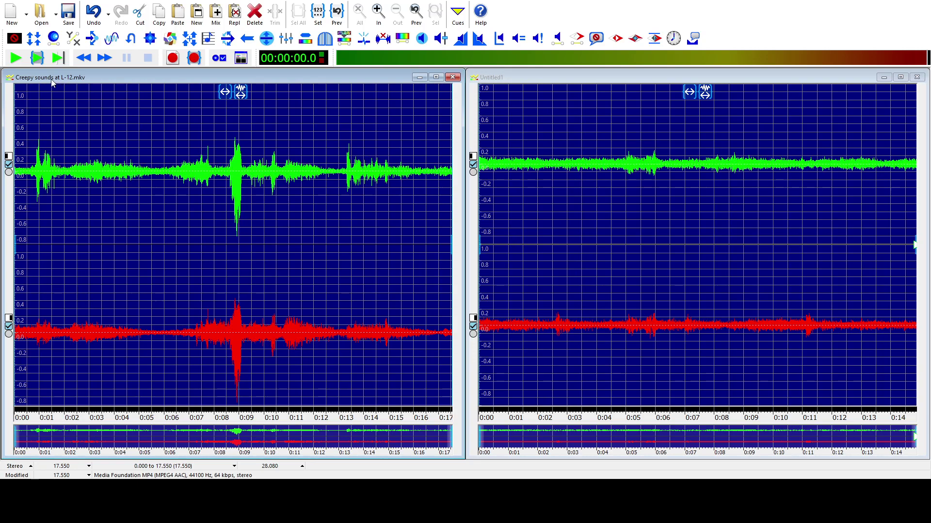
click(17, 59)
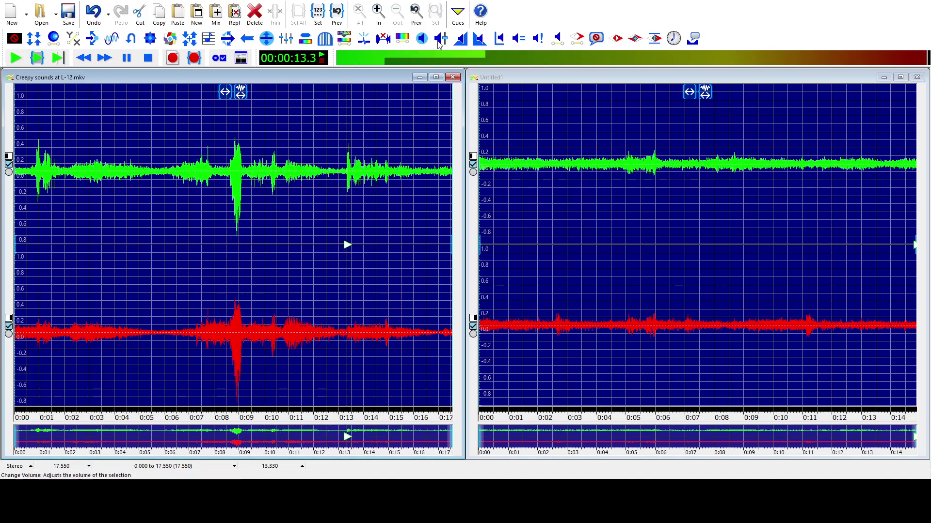
click(552, 78)
click(16, 58)
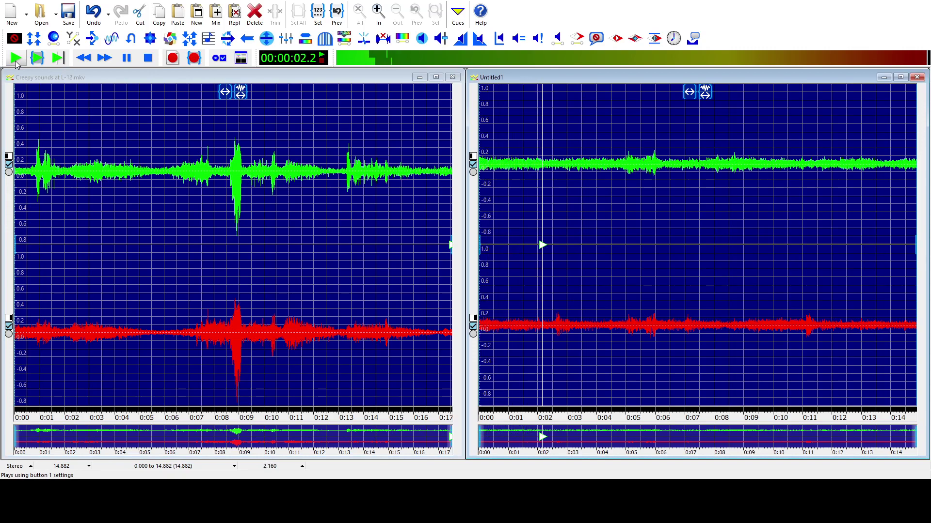
Step: Replace the time warp on Creepy sounds at L-12.mkv with one lasting 14.040 seconds and compare its playback with Untitled1
click(89, 74)
click(94, 12)
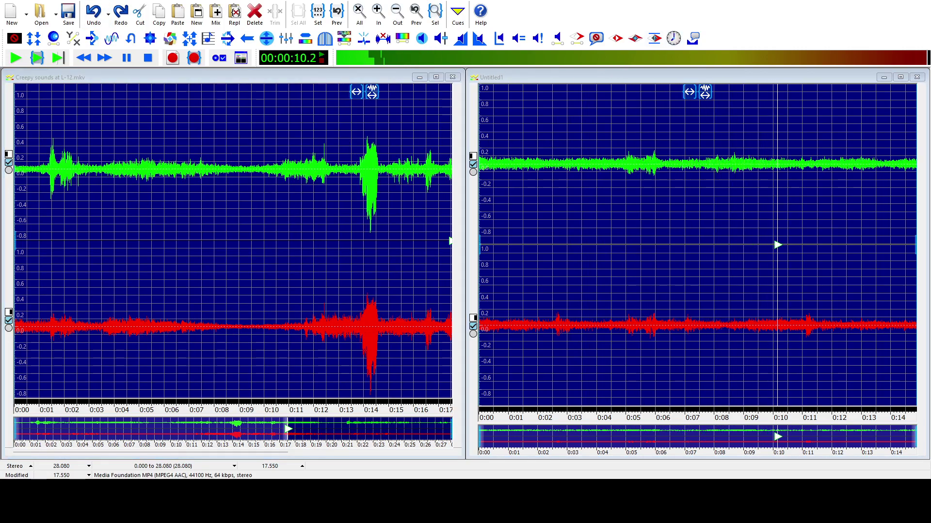
click(410, 341)
key(ctrl+y)
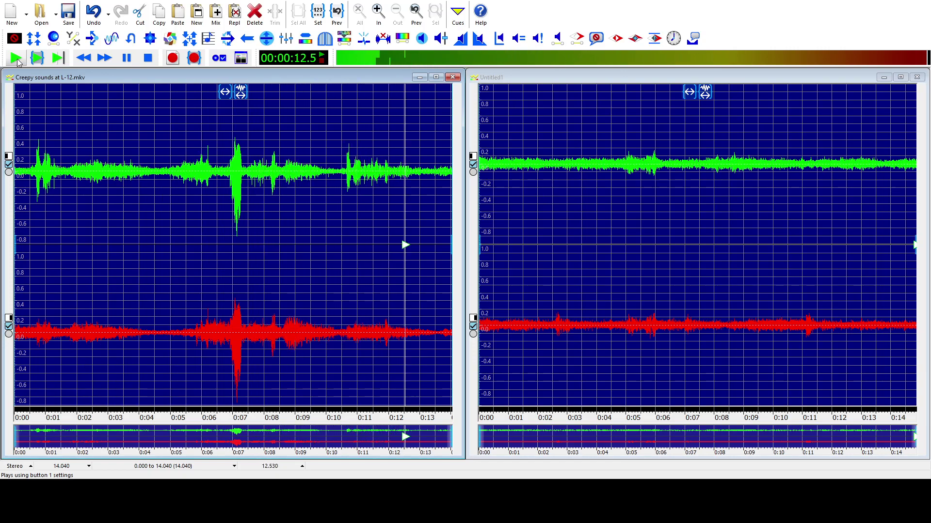
click(592, 77)
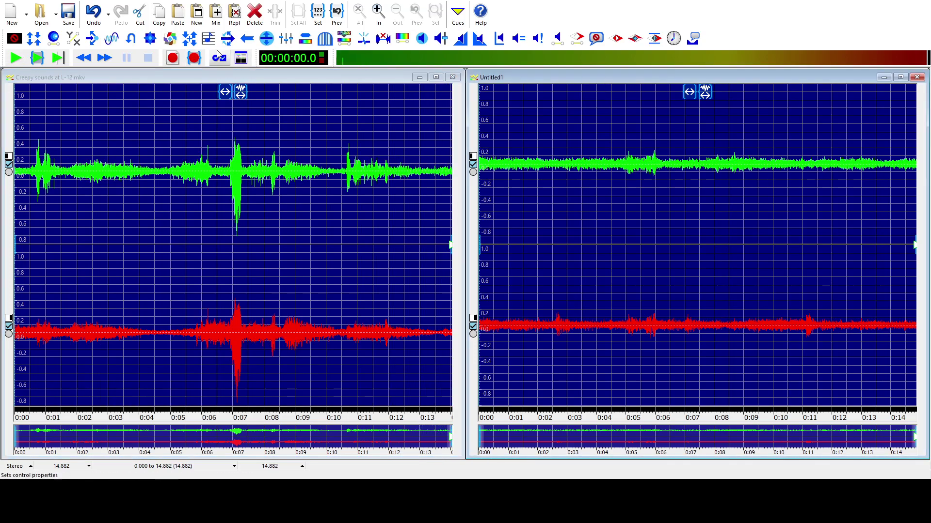
click(24, 58)
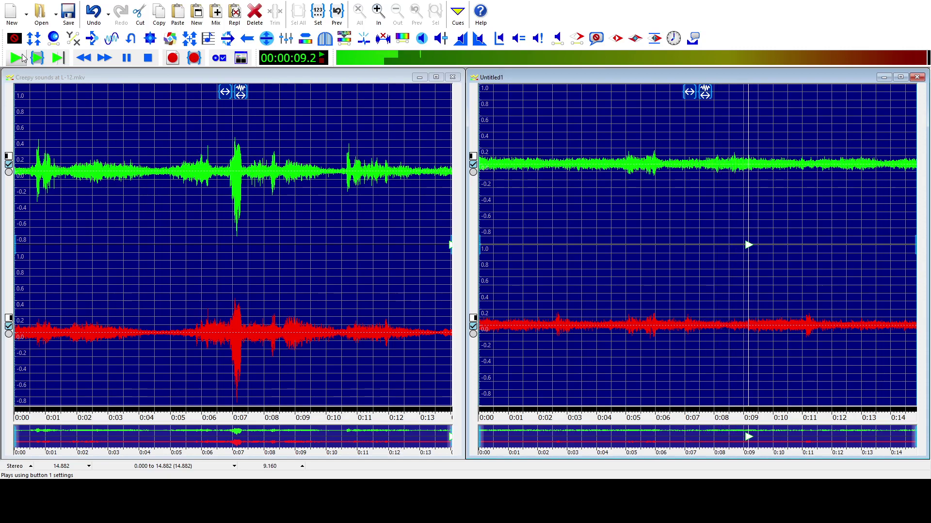
Step: Replace the time warp on Creepy sounds at L-12.mkv with one lasting 11.232 seconds and compare its playback with Untitled1
click(154, 79)
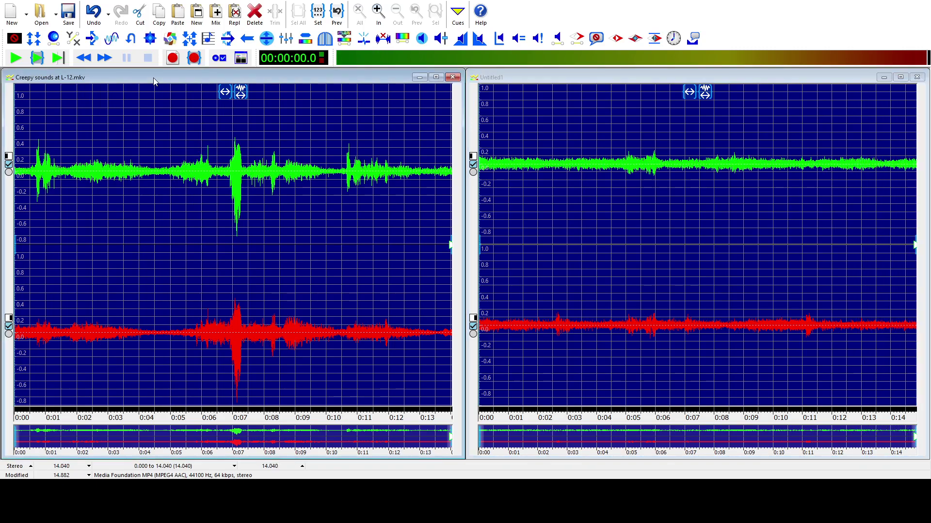
click(90, 16)
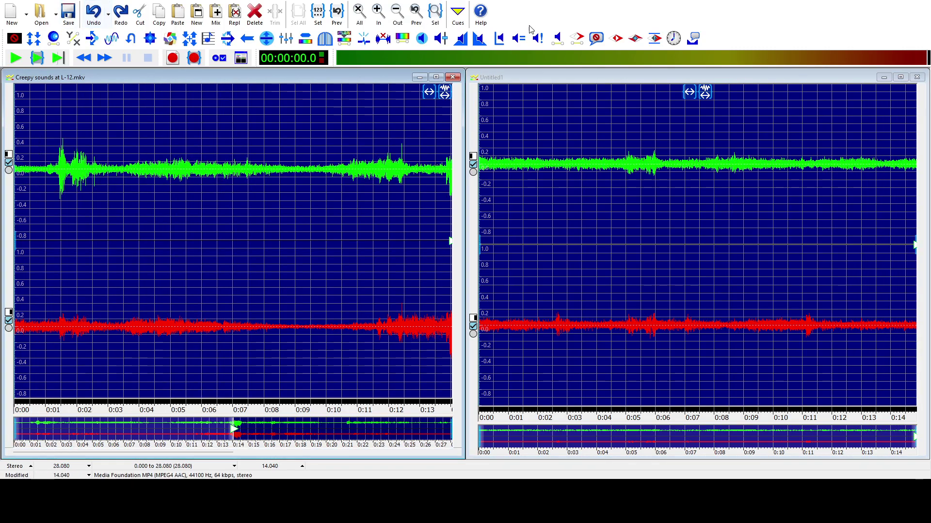
click(549, 93)
key(ctrl+y)
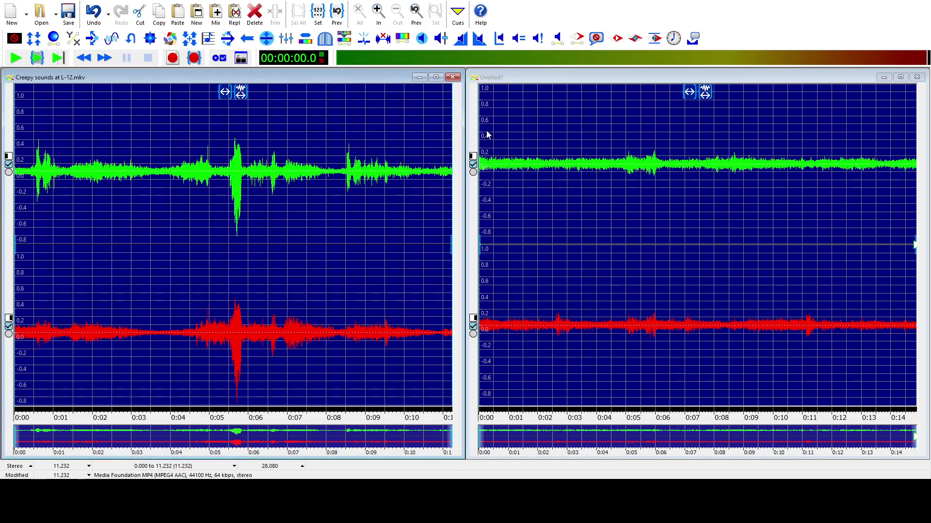
click(20, 60)
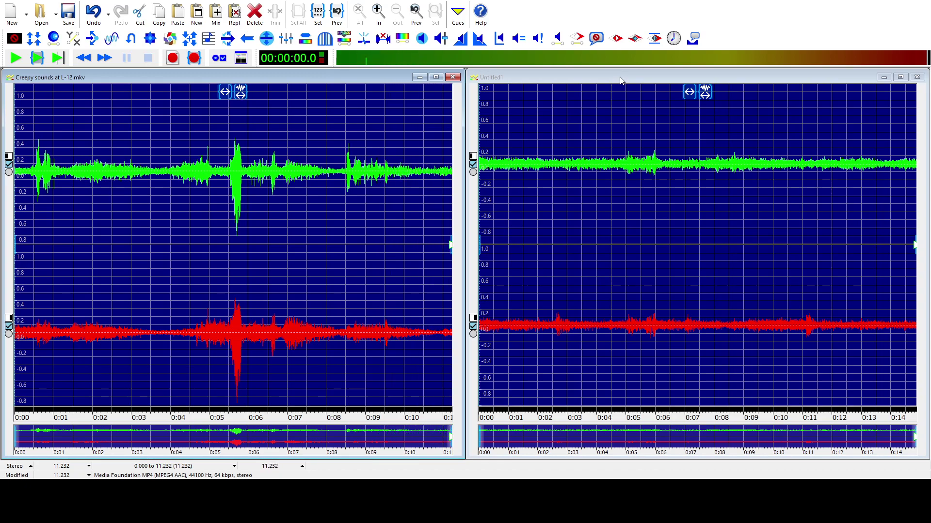
click(621, 79)
click(24, 59)
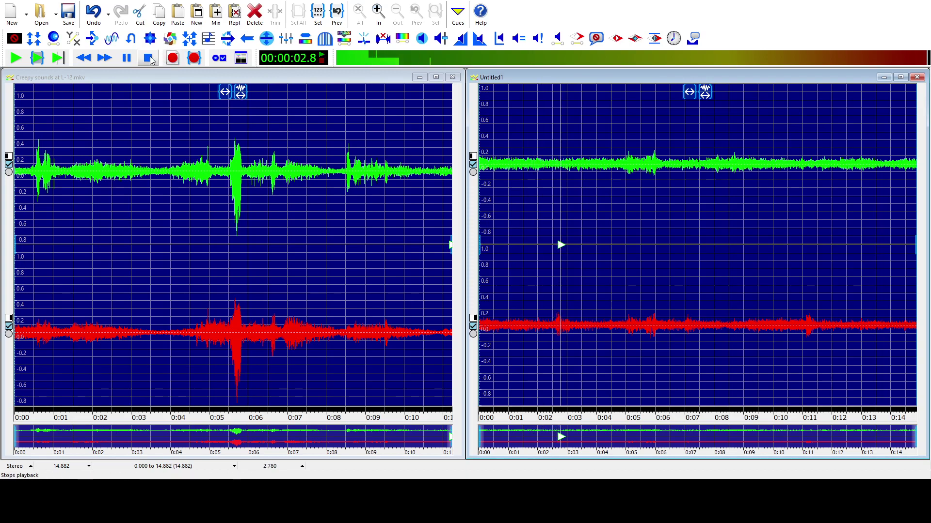
click(194, 59)
Step: Undo the 11.232-second time warp, re-warp Creepy sounds at L-12.mkv to 14.040 seconds and compare its playback with Untitled1
click(282, 78)
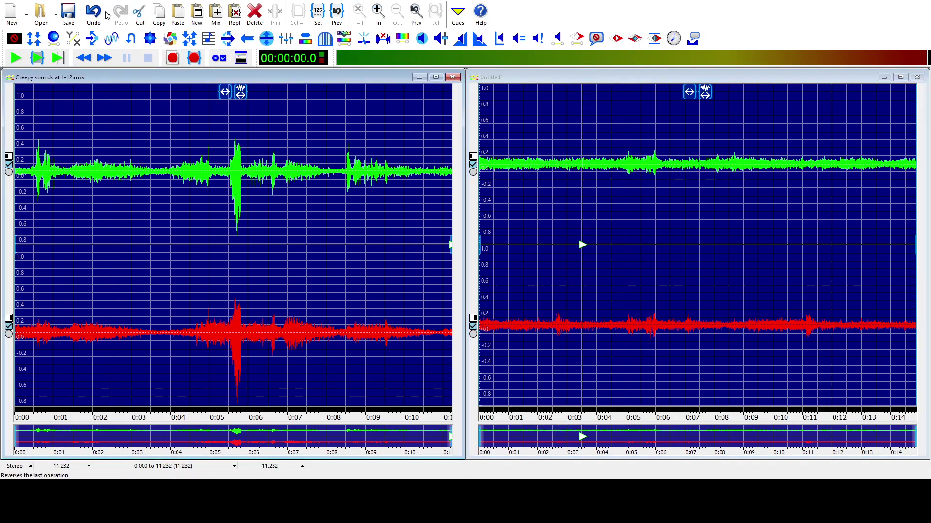
click(93, 11)
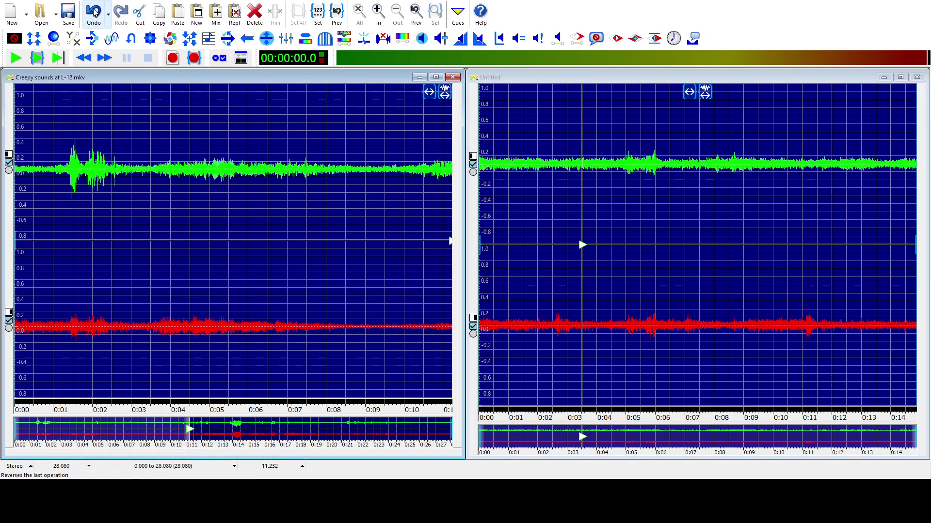
click(673, 39)
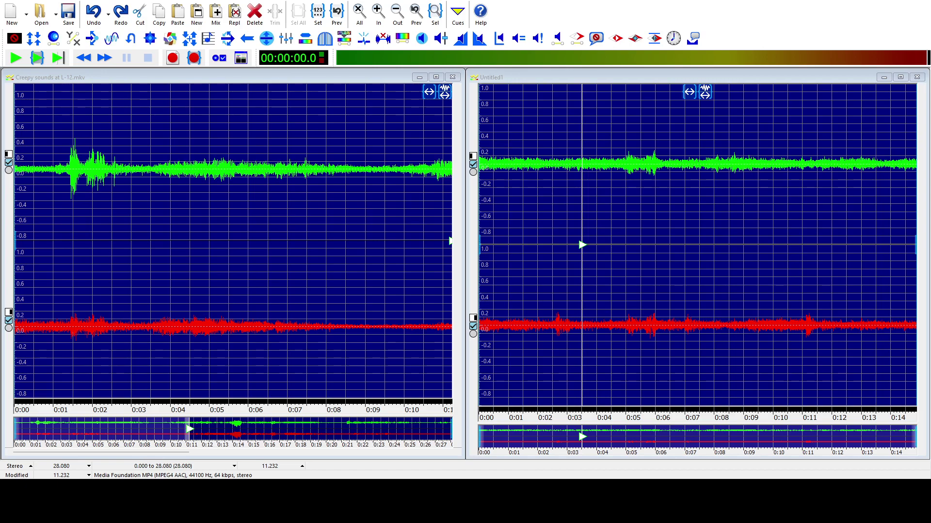
key(ctrl+y)
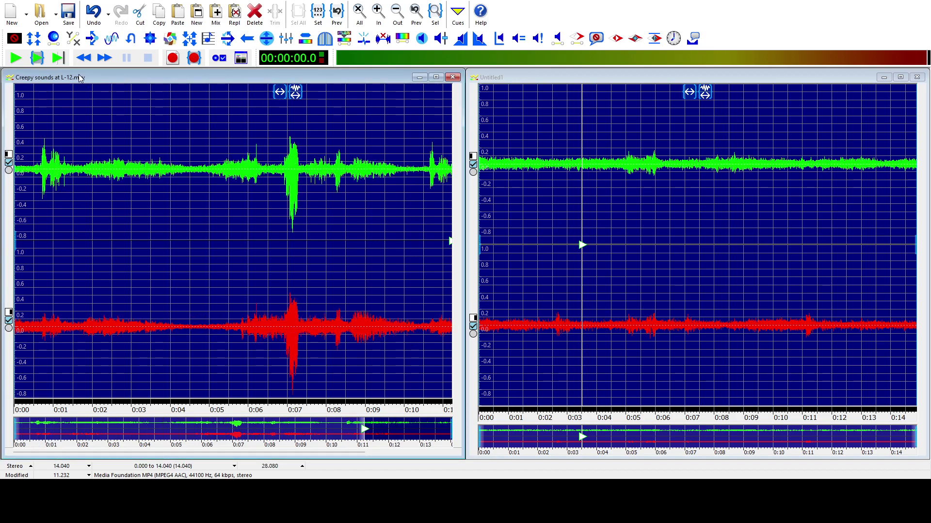
click(15, 59)
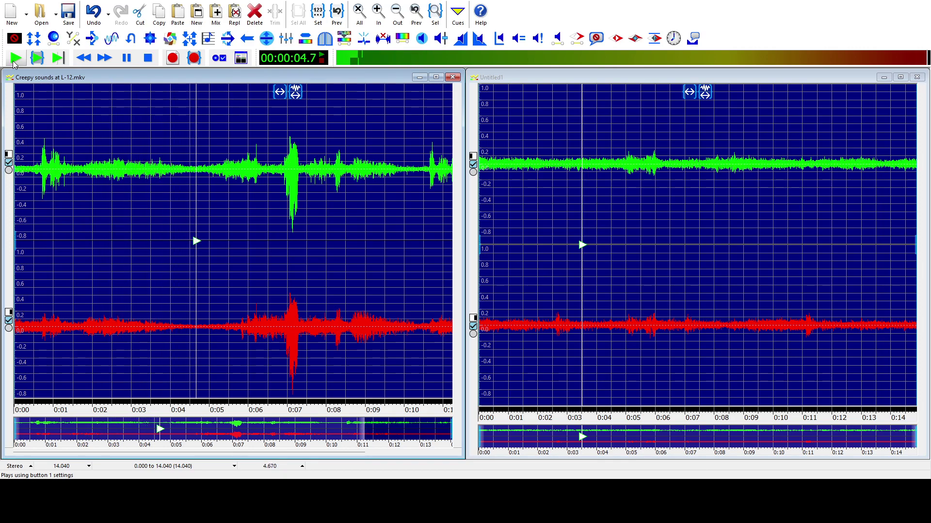
click(557, 78)
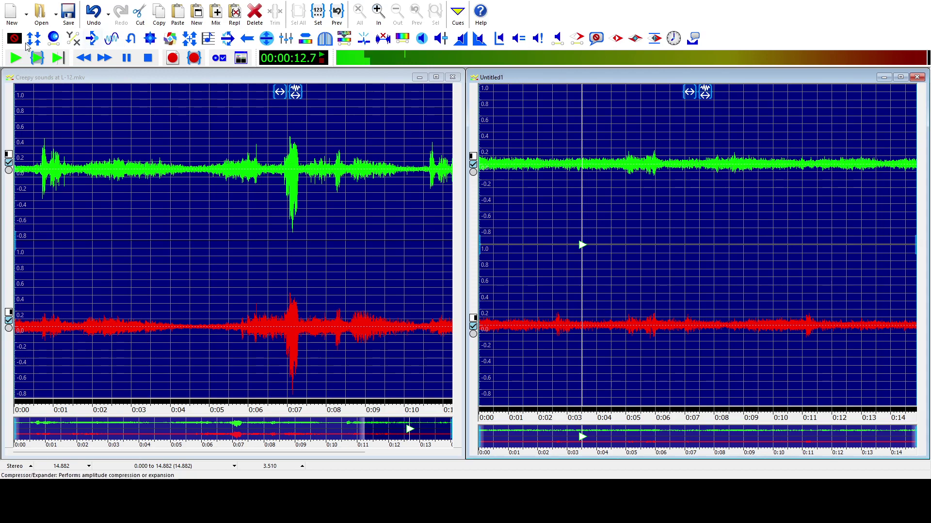
click(15, 59)
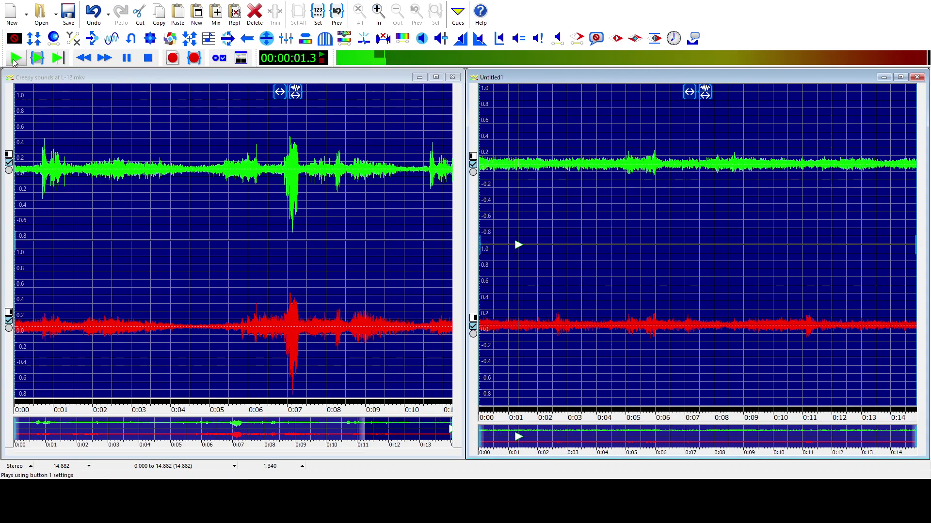